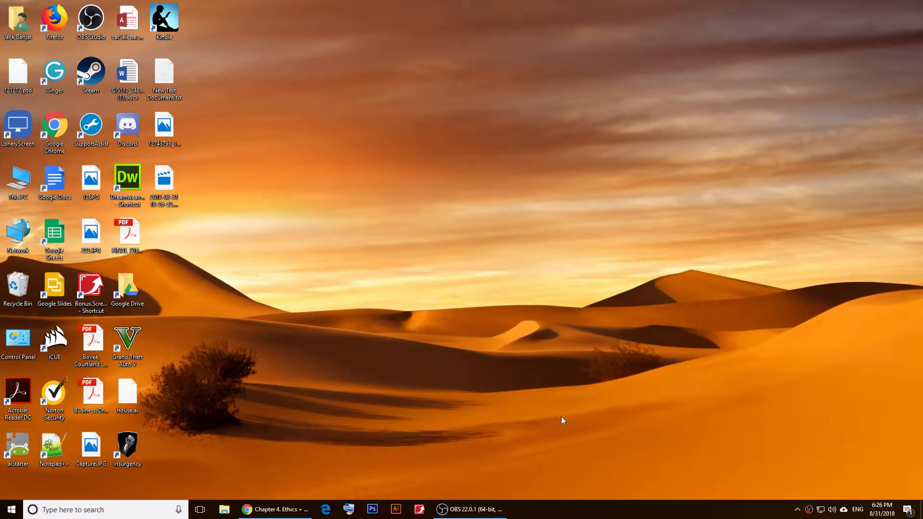
Restore the Chrome window showing the authentication-and-authorization categories quiz question
left_click(274, 510)
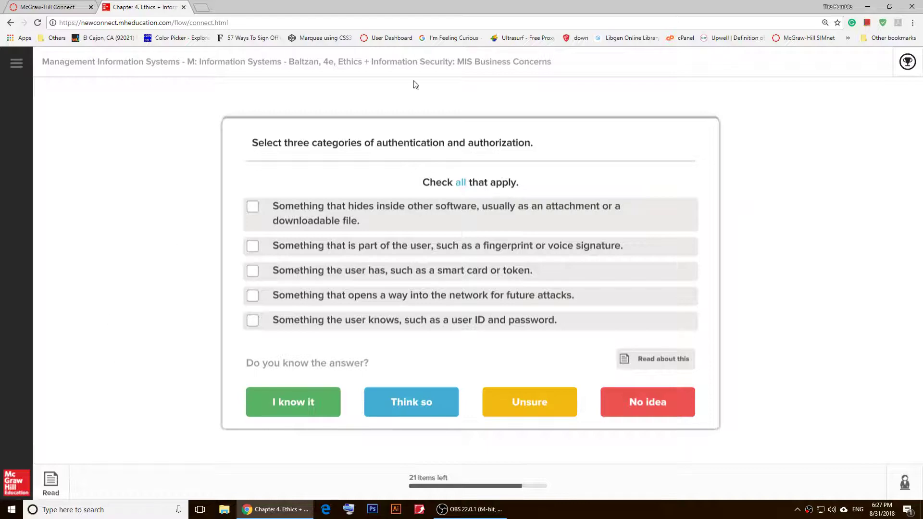
Open the textbook reading for this question and scroll up to Figure 4.13
left_click(652, 361)
scroll(600, 255, "up", 15)
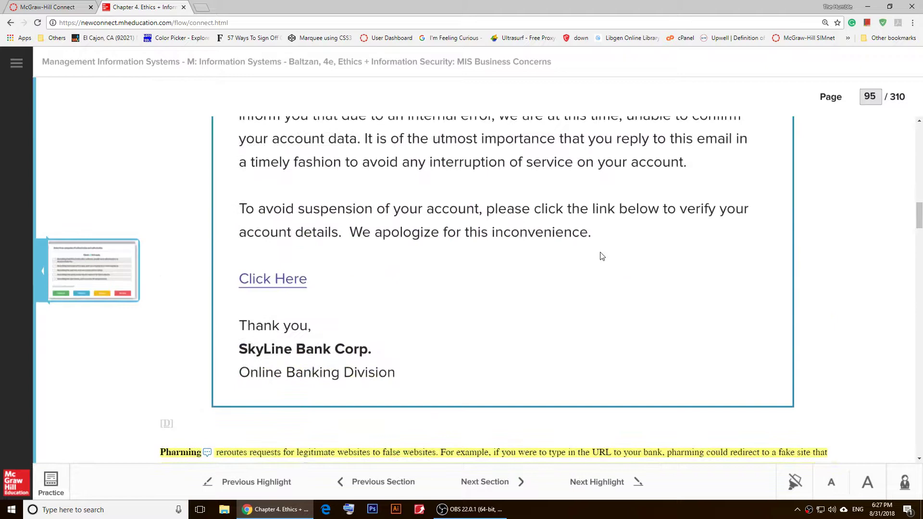
scroll(350, 222, "up", 10)
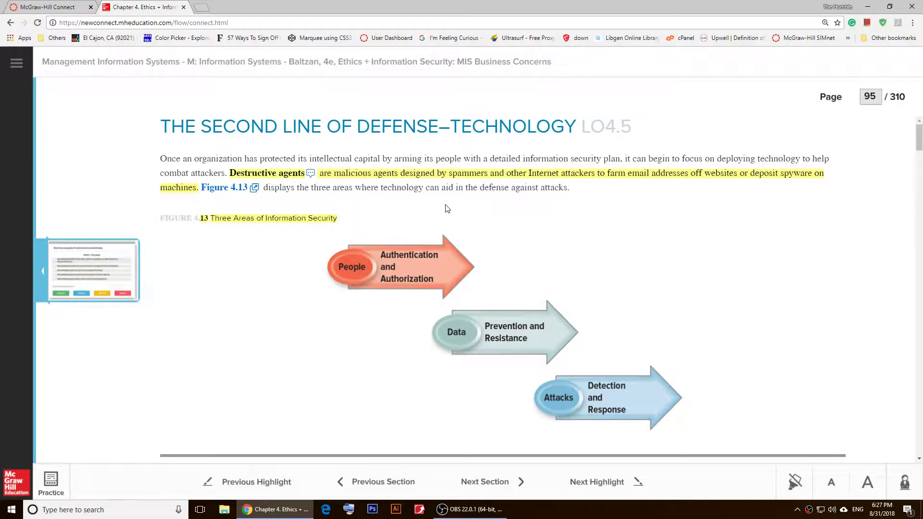
Jump to the next highlighted passage and read through the phishing text to Figure 4.14
left_click(601, 479)
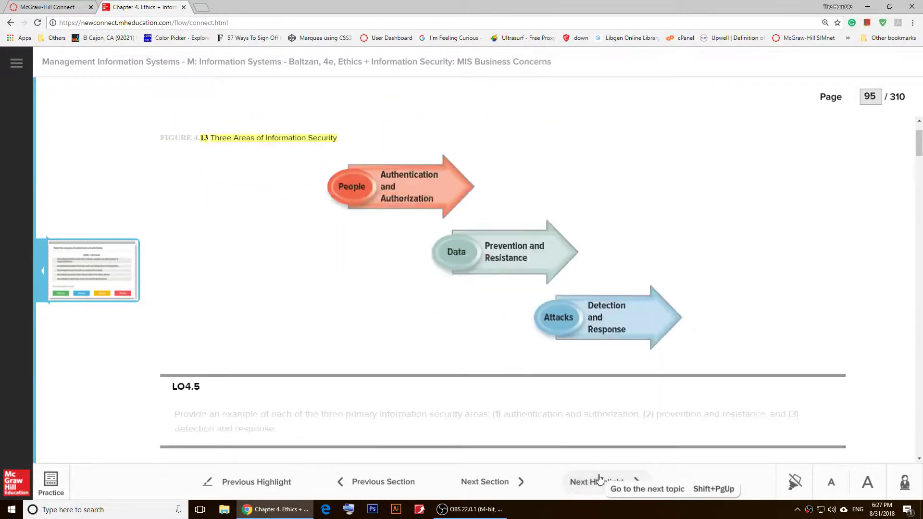
left_click(600, 479)
scroll(480, 361, "down", 2)
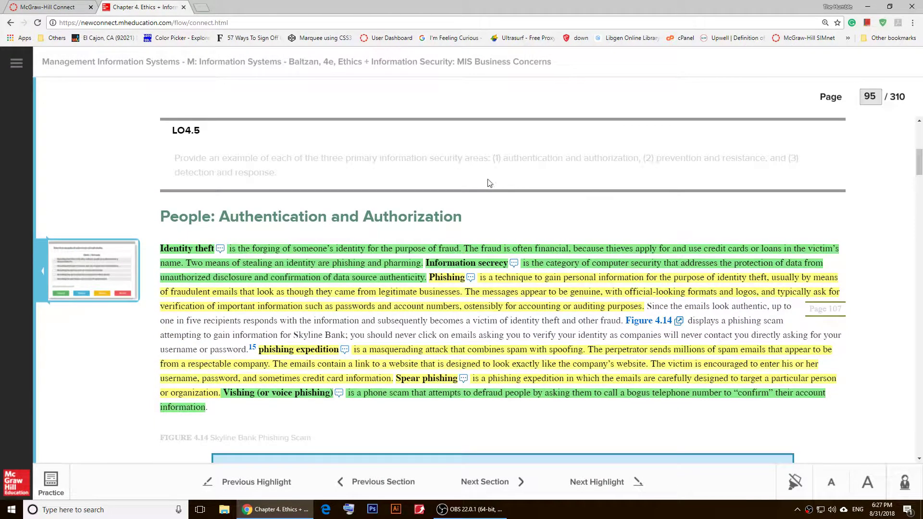
scroll(577, 192, "down", 2)
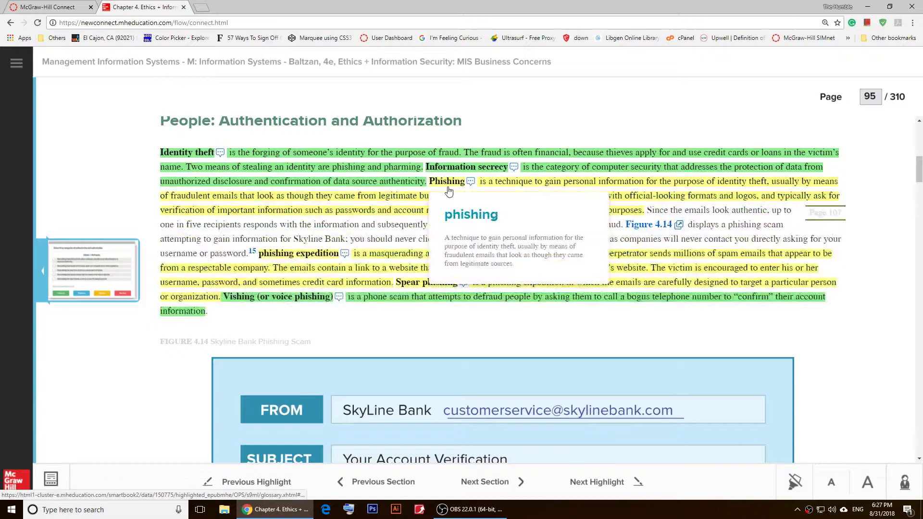
scroll(554, 219, "down", 3)
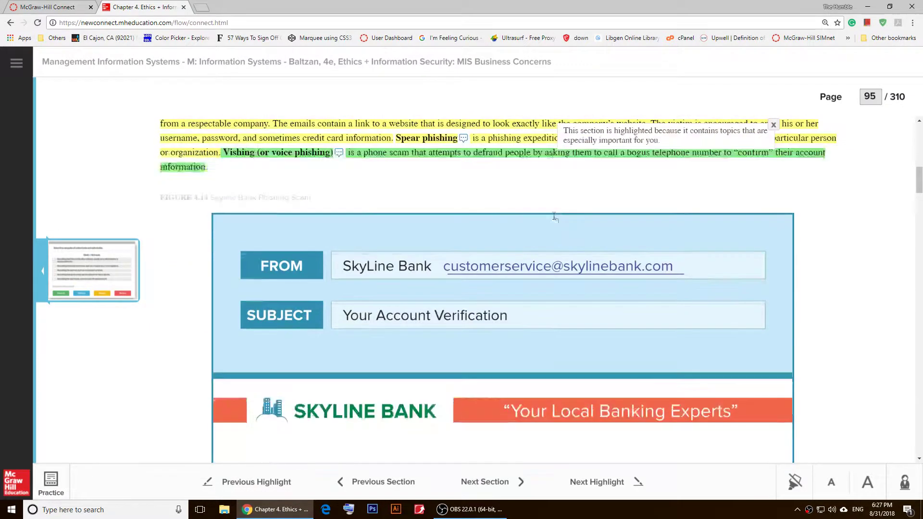
scroll(556, 216, "down", 1)
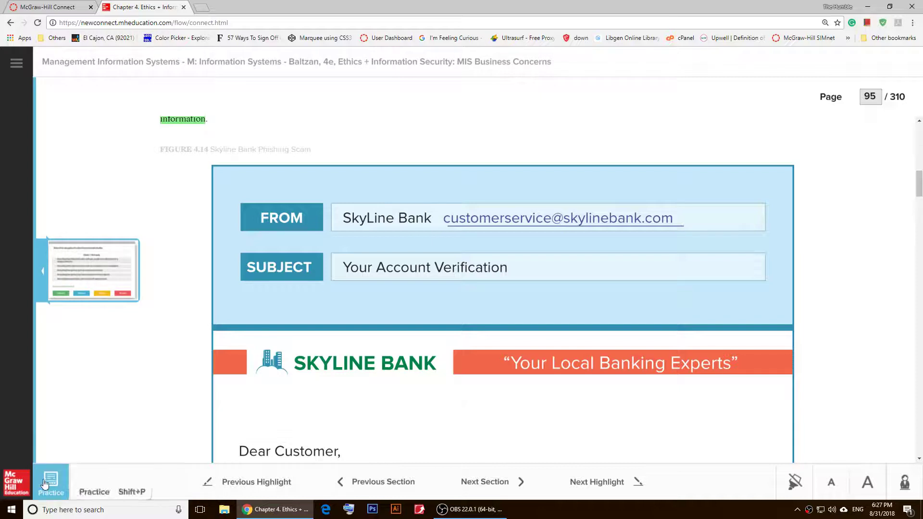
Return from the reading to the unanswered authentication-categories practice question
left_click(66, 480)
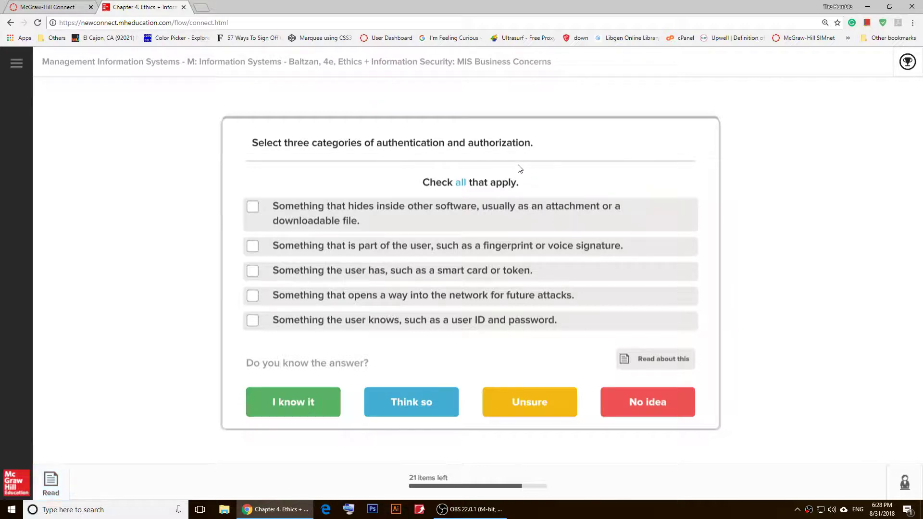
Reopen the textbook at the page 95 passage listing the three authentication categories
left_click(668, 362)
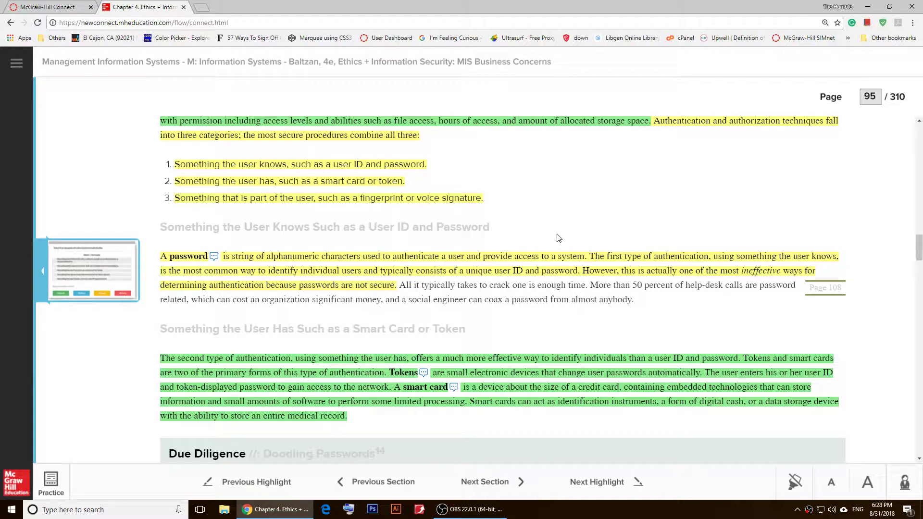
mouse_move(653, 121)
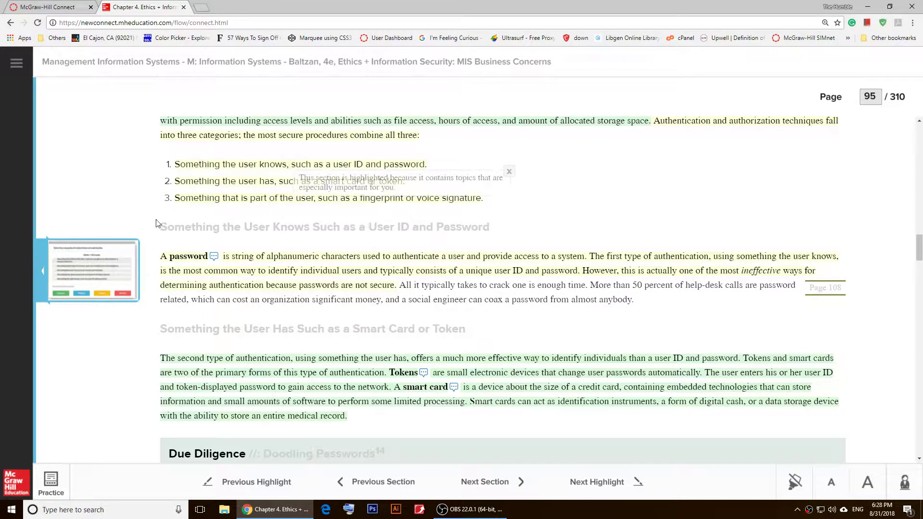
Check 'Something the user knows' and 'Something the user has', rereading the textbook between choices
left_click(102, 251)
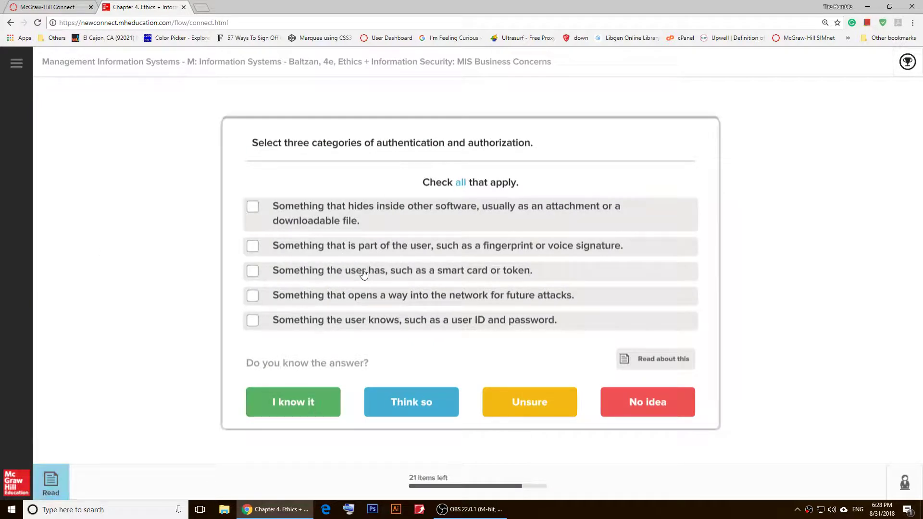
left_click(270, 324)
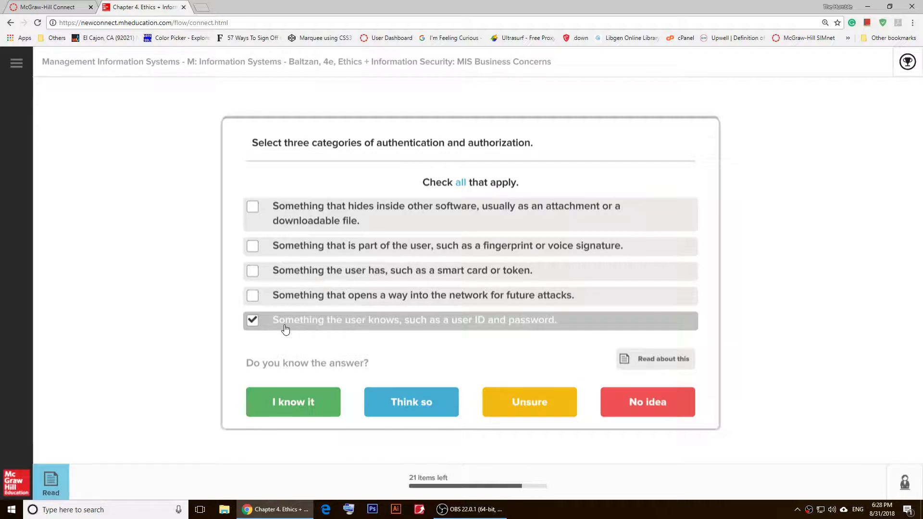
left_click(647, 362)
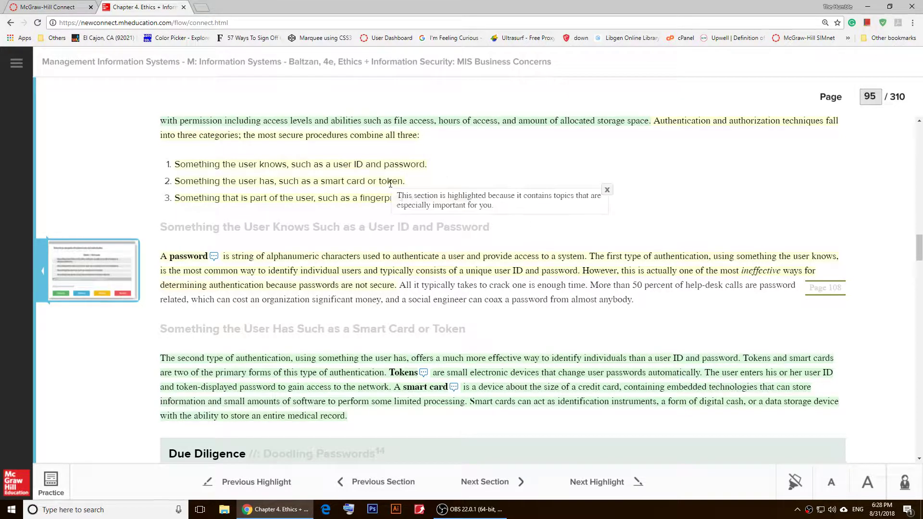
left_click(119, 257)
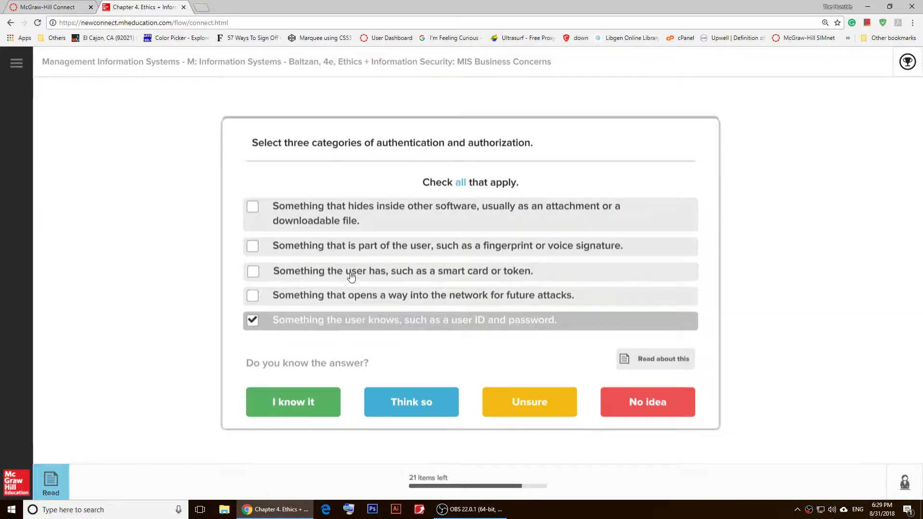
left_click(265, 271)
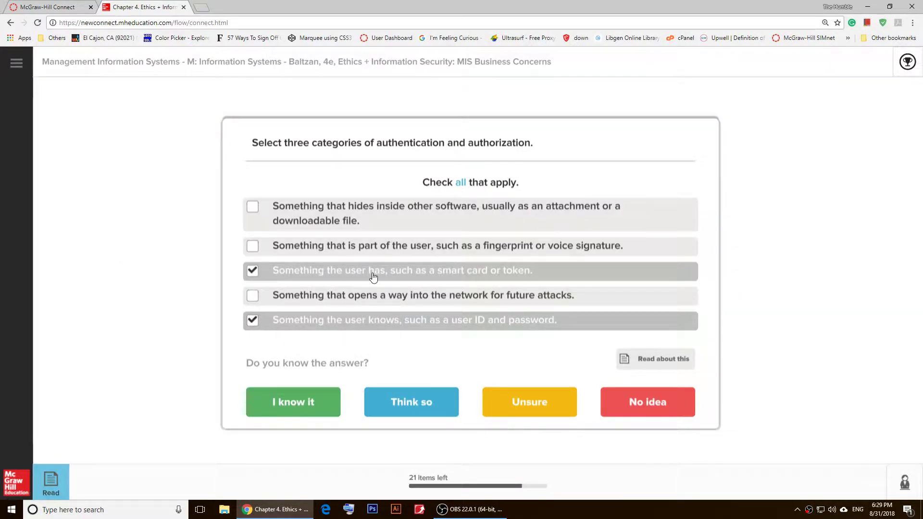
left_click(647, 361)
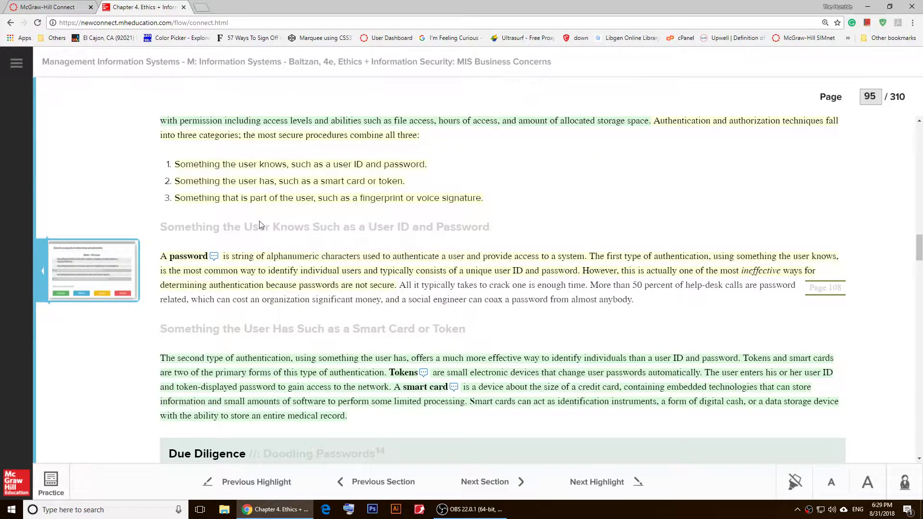
mouse_move(176, 201)
Add the fingerprint-or-voice-signature option and submit the answer with 'I know it'
left_click(106, 252)
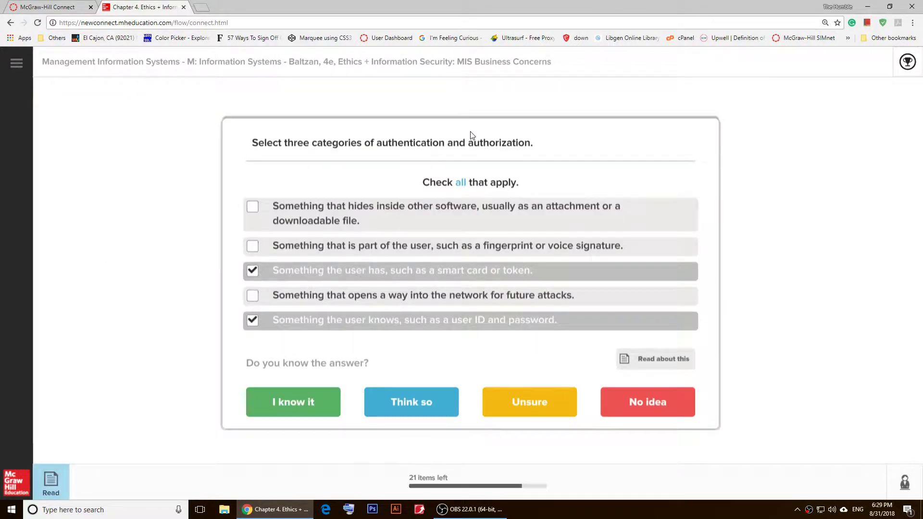
left_click(458, 250)
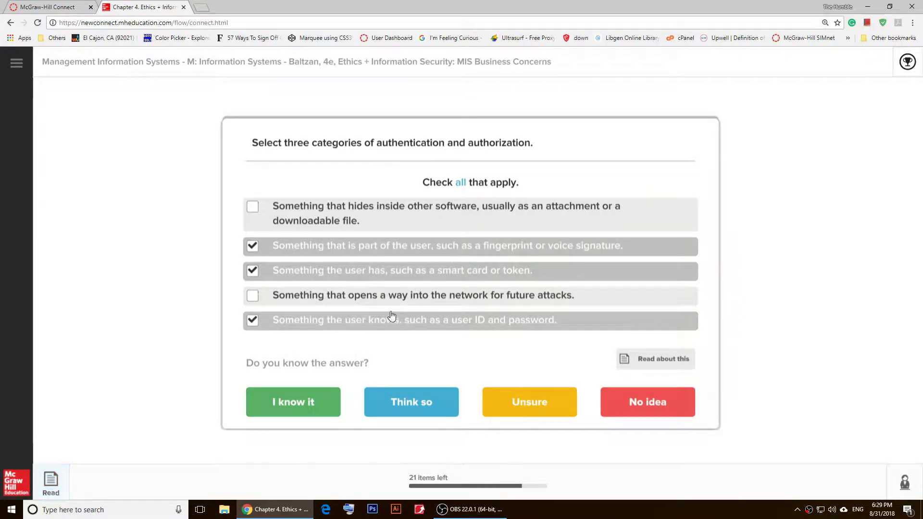
left_click(286, 402)
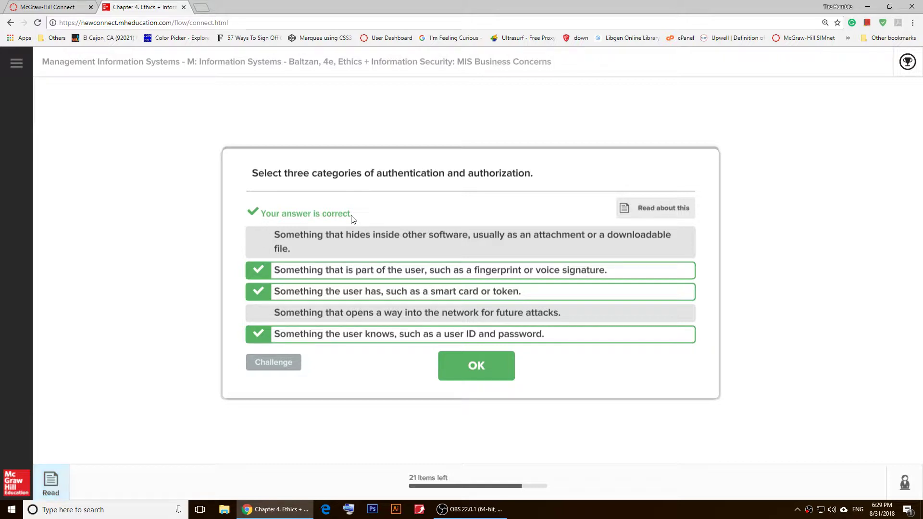
Continue to the fill-in-the-blank on agents that farm email addresses or deposit spyware
left_click(466, 373)
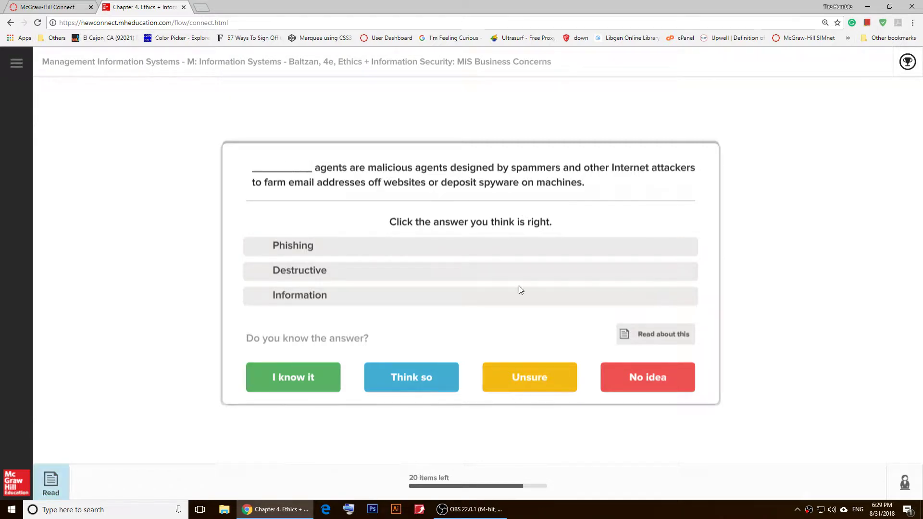
After checking the reading, answer the spyware-agent blank with Destructive via 'I know it' and continue
left_click(660, 336)
scroll(665, 343, "down", 1)
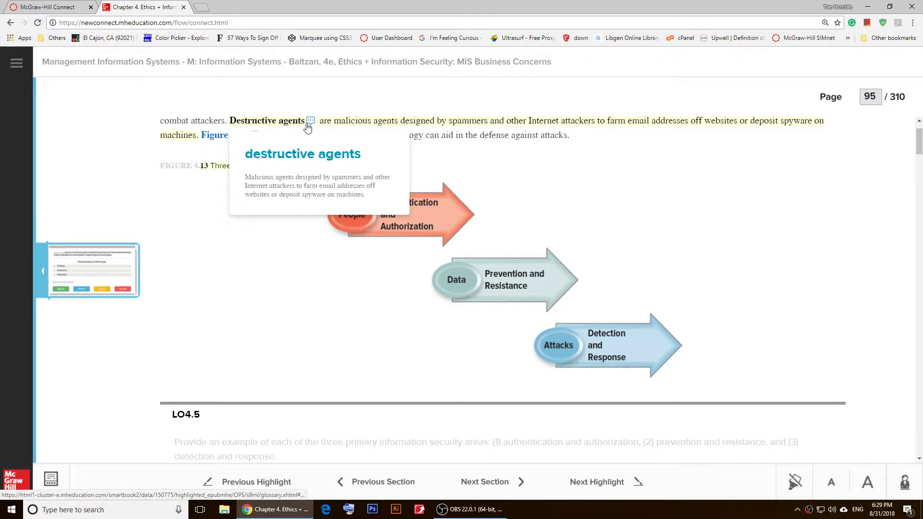
left_click(123, 254)
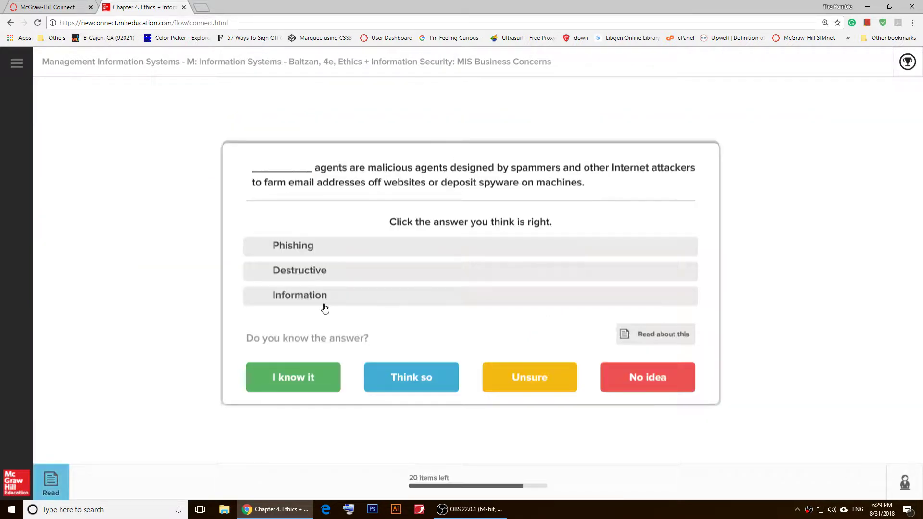
left_click(296, 275)
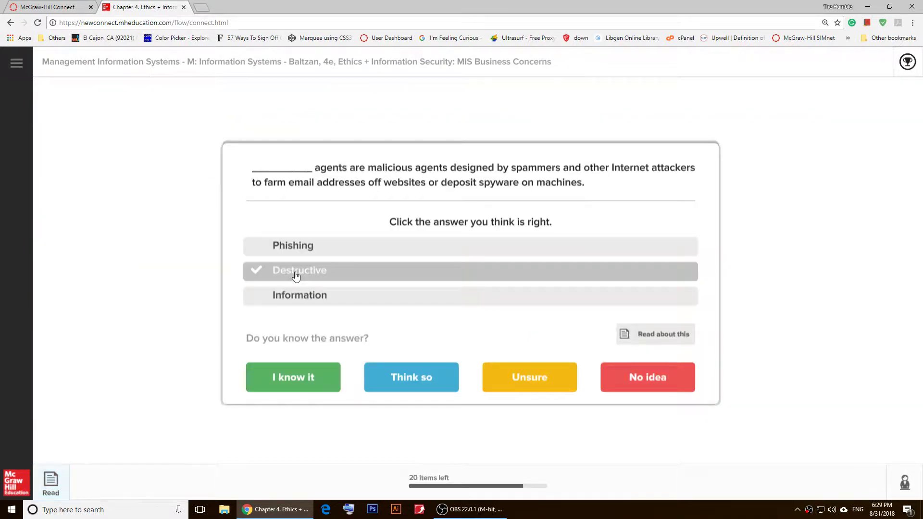
left_click(302, 381)
left_click(479, 350)
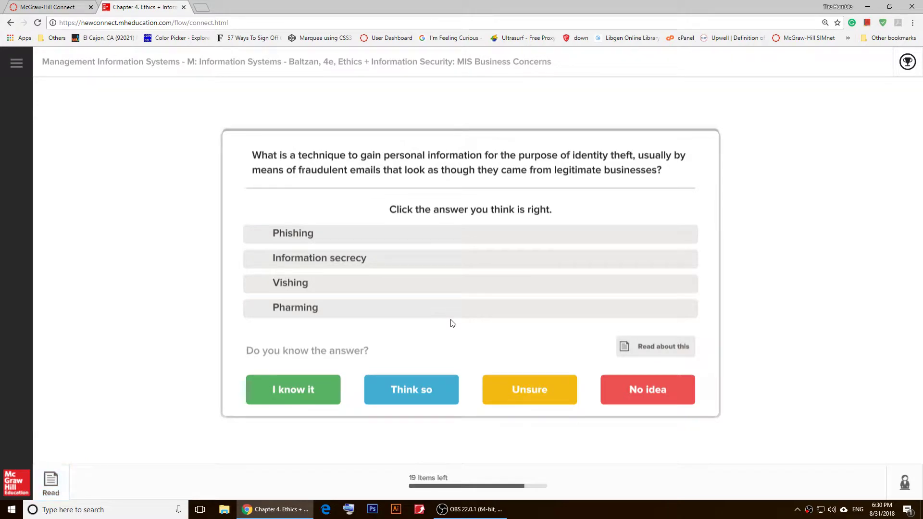
left_click(666, 346)
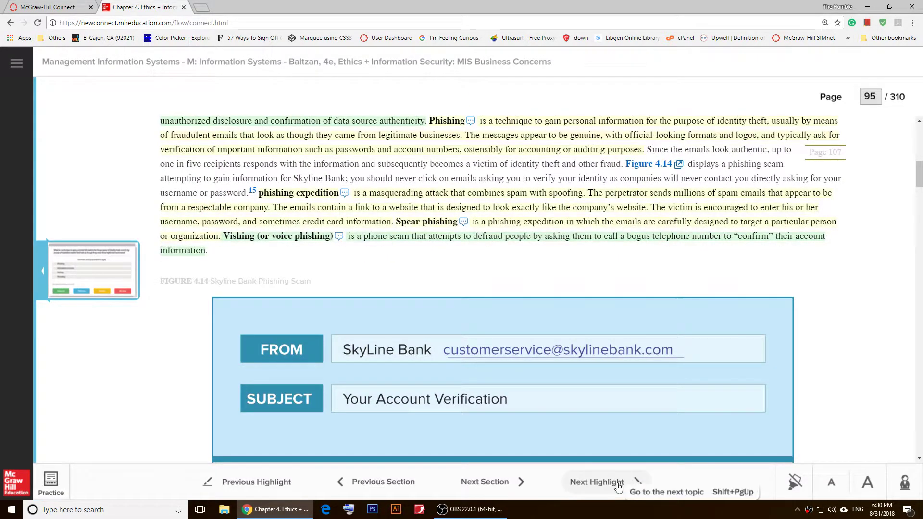
left_click(616, 483)
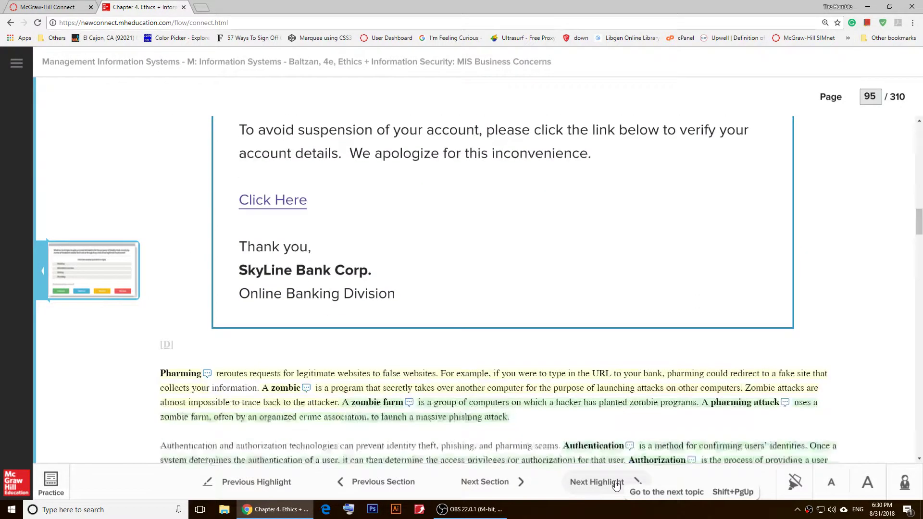
left_click(616, 483)
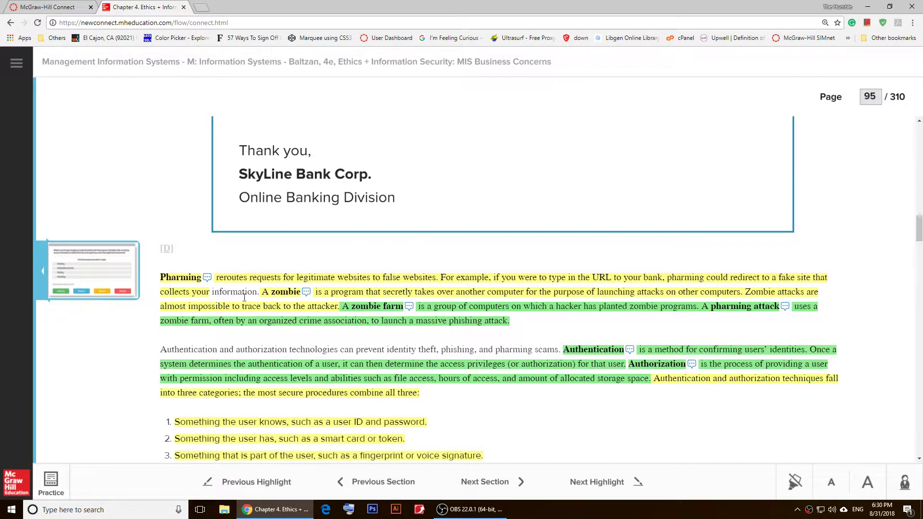
scroll(403, 248, "down", 6)
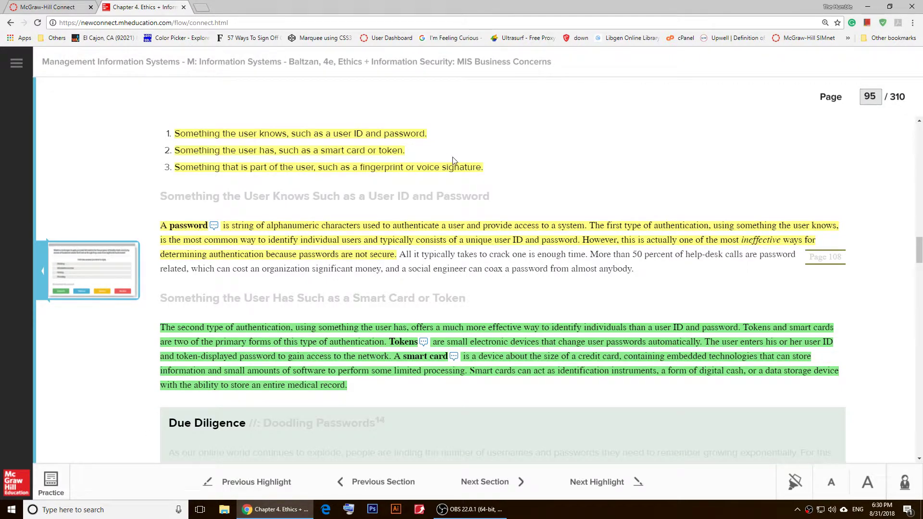
scroll(548, 332, "down", 1)
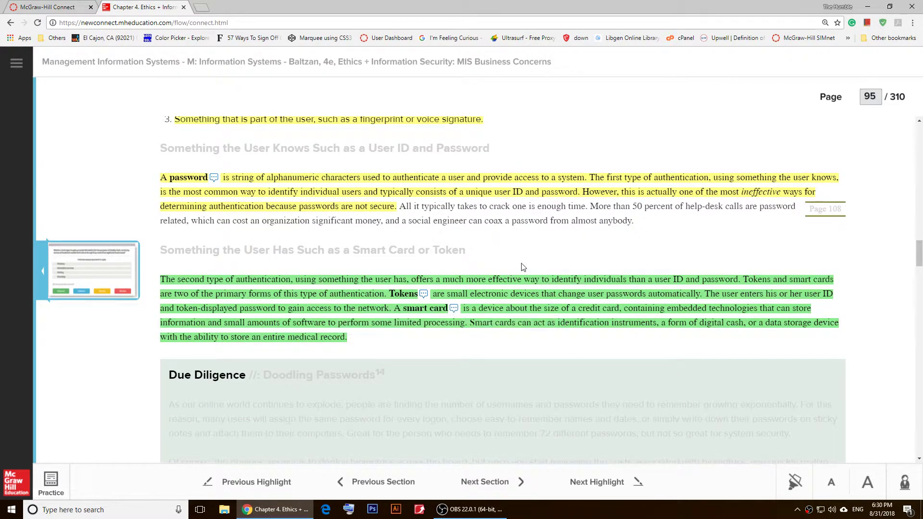
left_click(598, 481)
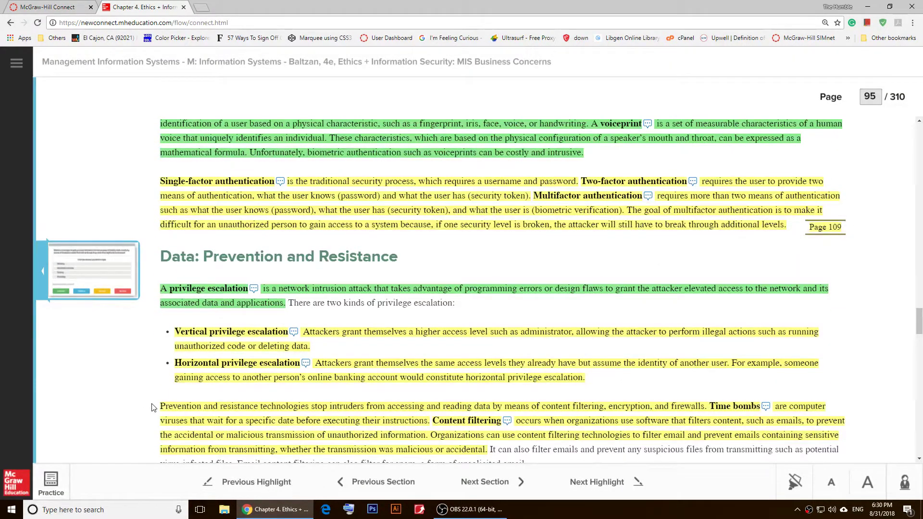
scroll(370, 423, "down", 4)
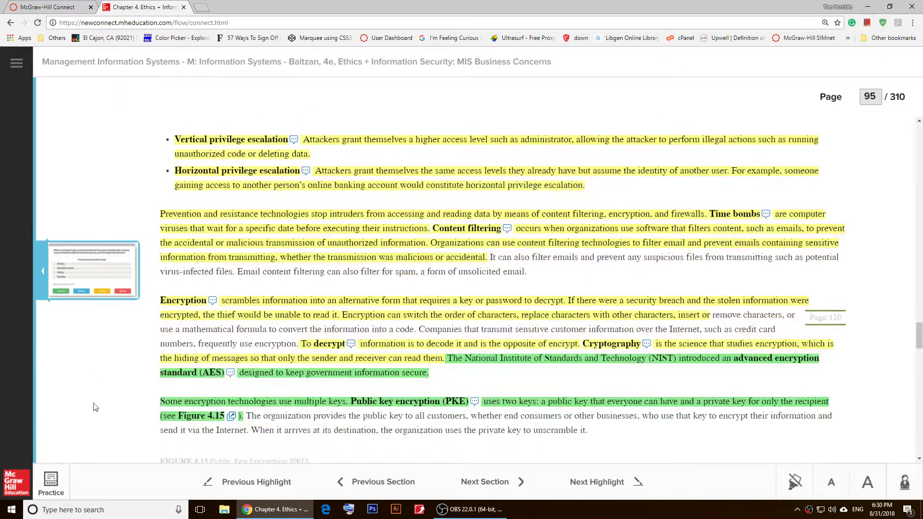
left_click(46, 484)
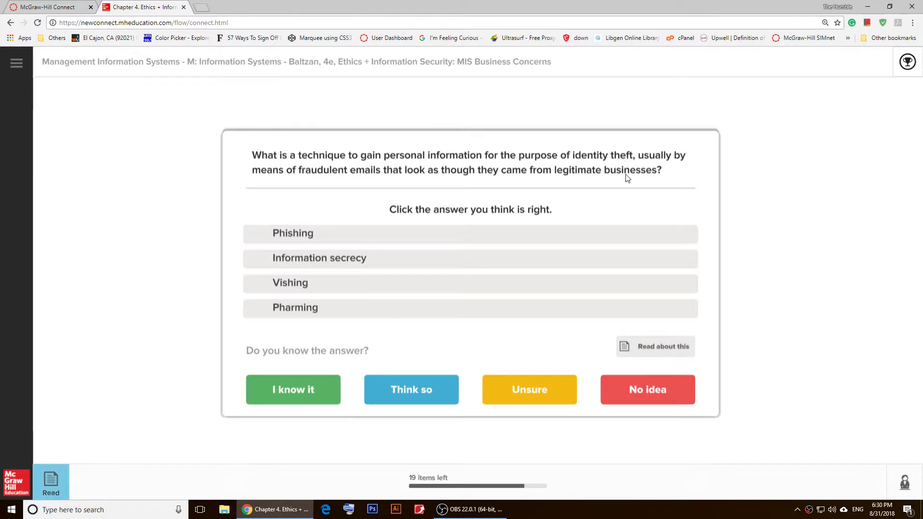
After checking the phishing definition, answer Phishing with 'I know it' and continue
left_click(667, 353)
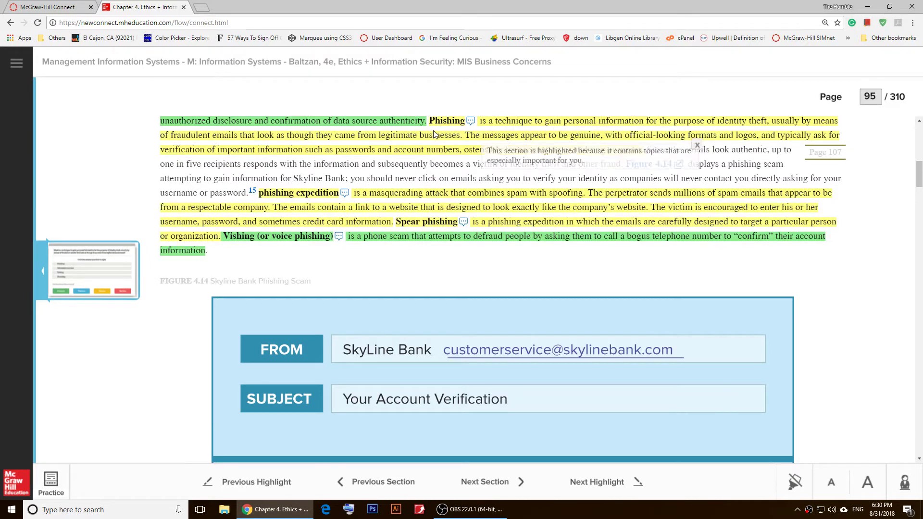
mouse_move(439, 126)
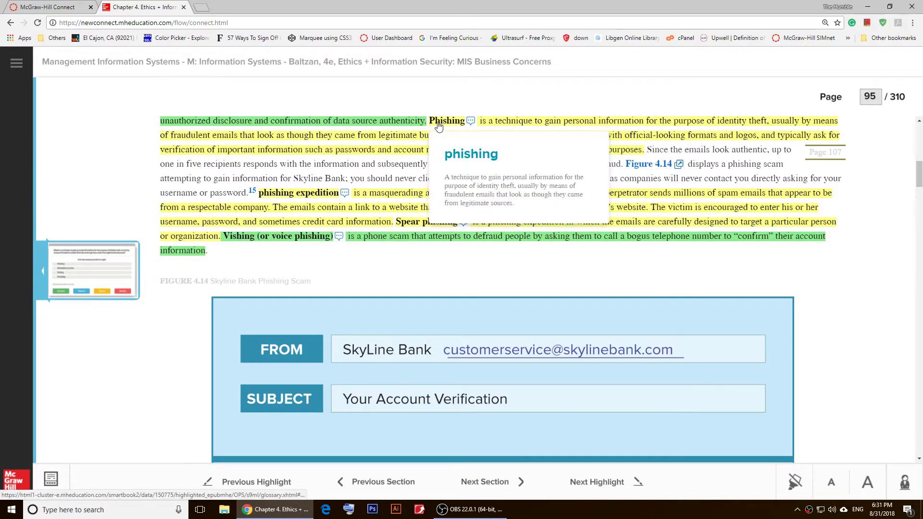
left_click(87, 250)
left_click(283, 236)
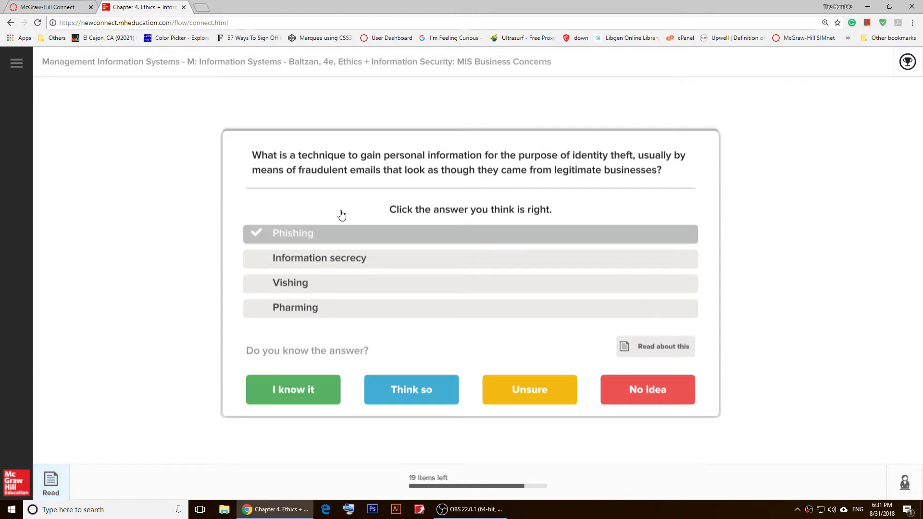
left_click(304, 390)
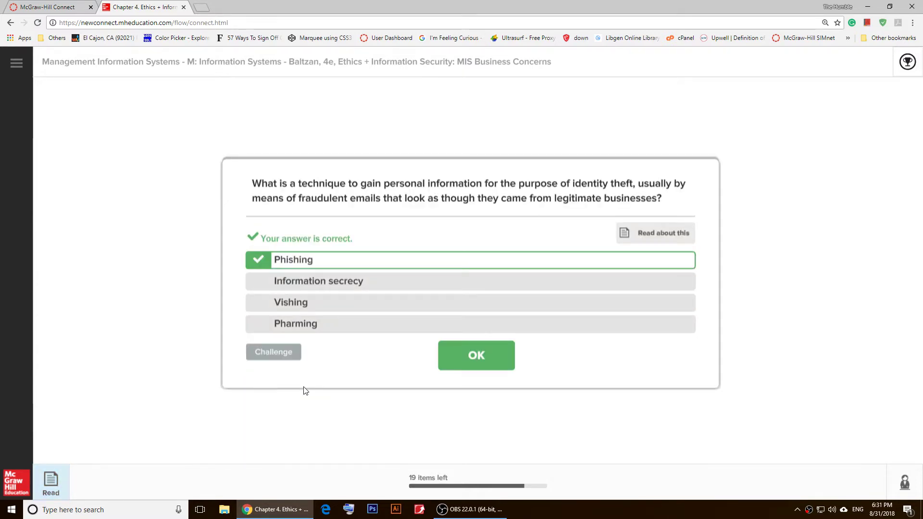
left_click(477, 362)
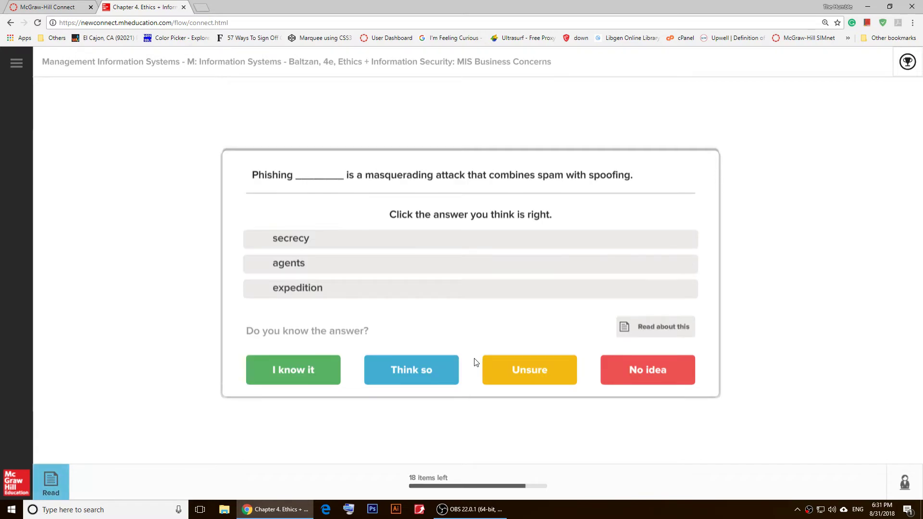